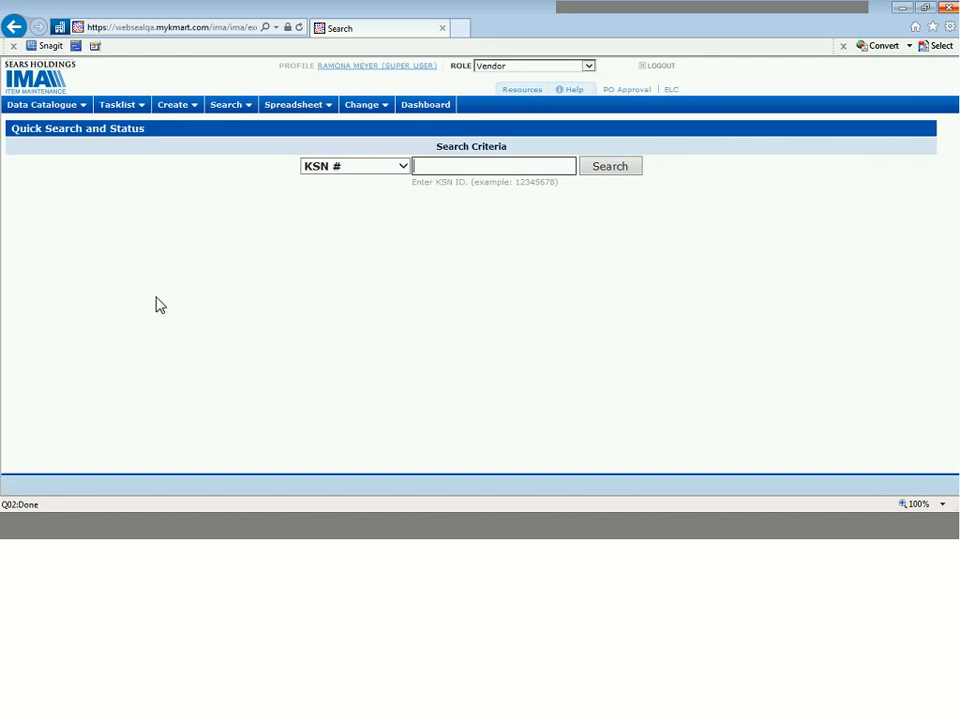
Open Change Existing Items (Non-Data Catalogue Fields) and select Cost (Sears Only) as the field to change
mouse_move(58, 111)
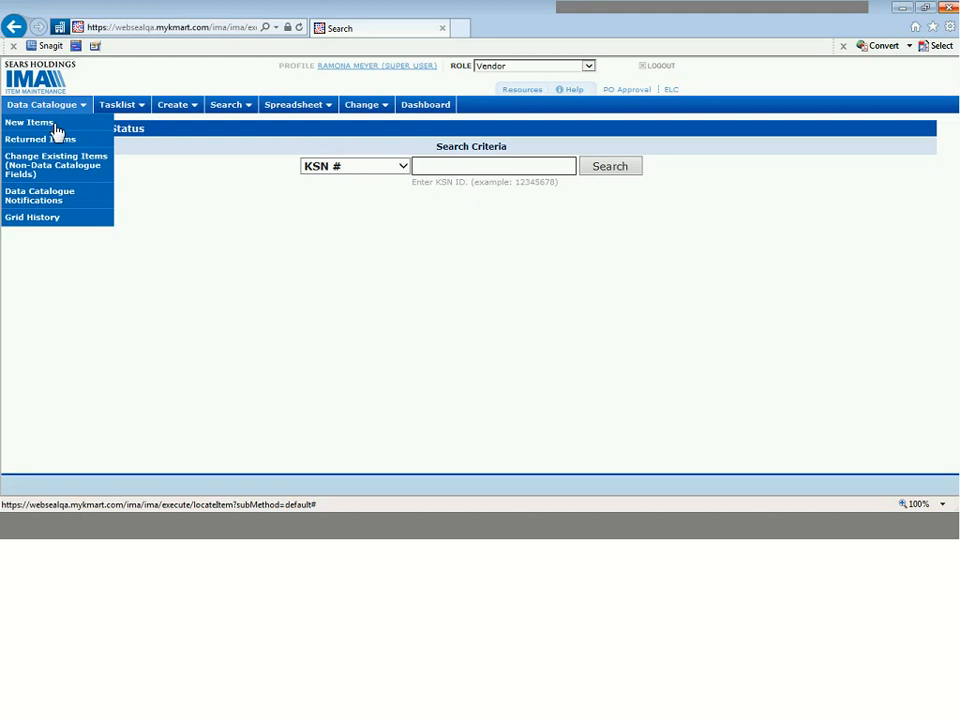
left_click(54, 173)
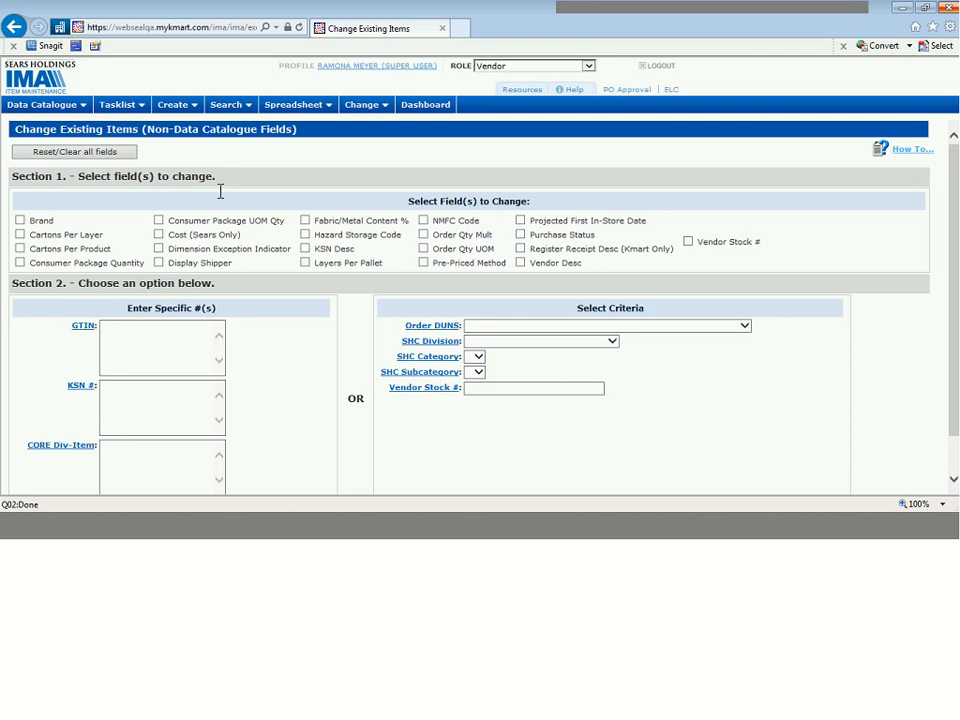
left_click(159, 235)
scroll(957, 190, "down", 2)
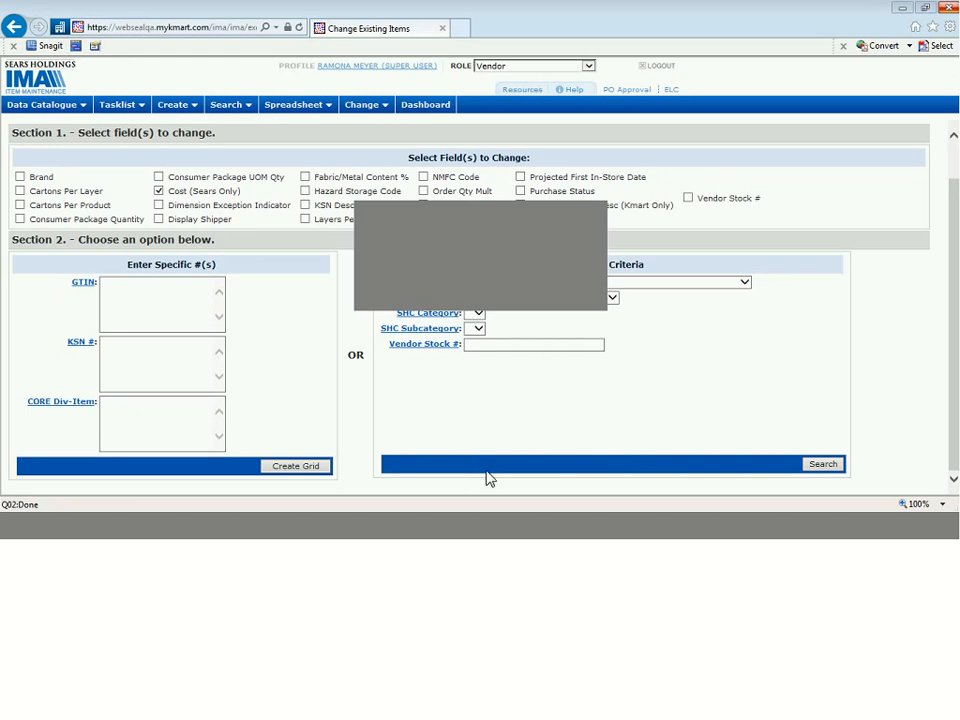
Paste the copied KSN numbers as the specific items and create the change grid
left_click(133, 356)
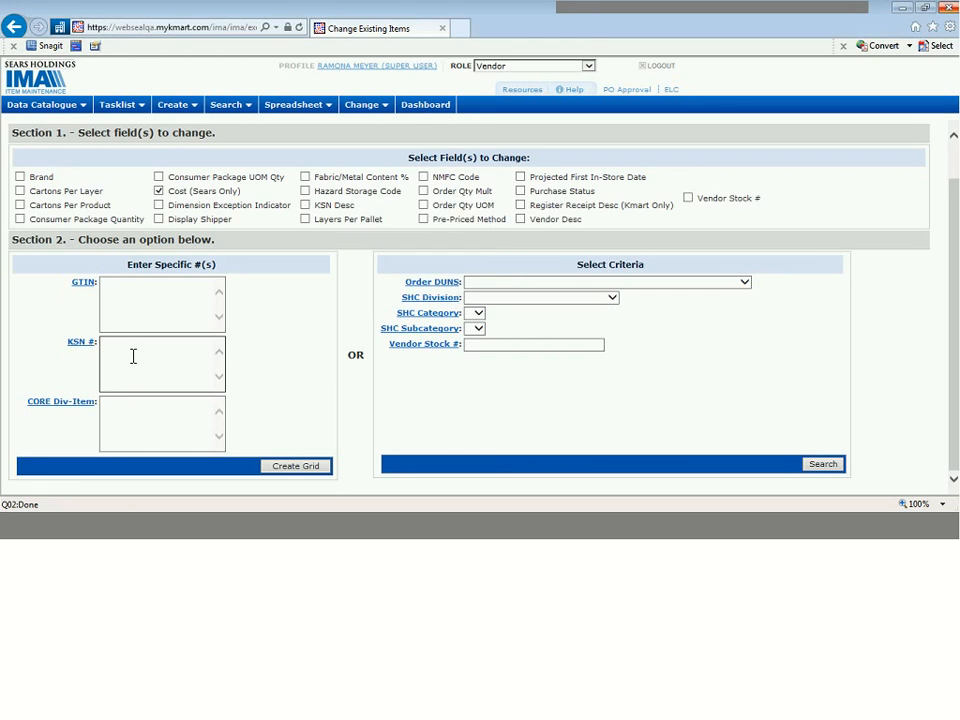
key("ctrl+v")
left_click(306, 470)
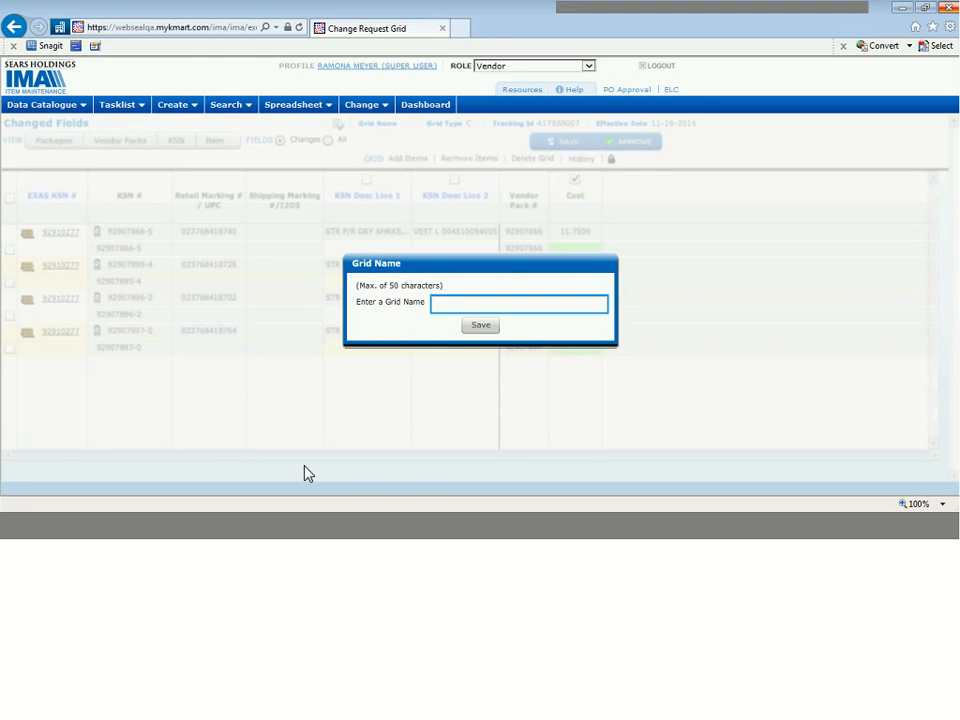
Save the new grid under a name combining the presenter's nickname and "Changes"
type("Mona Changes")
left_click(489, 328)
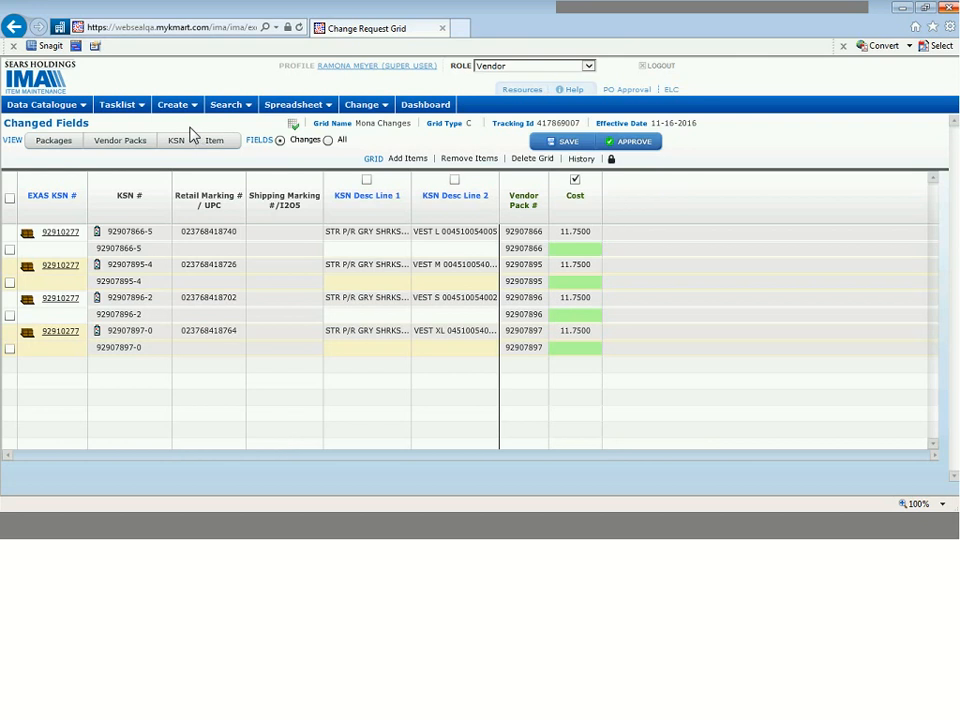
Show the grid's vendor pack fields and mark Vendor Stock # as a field to change
left_click(129, 146)
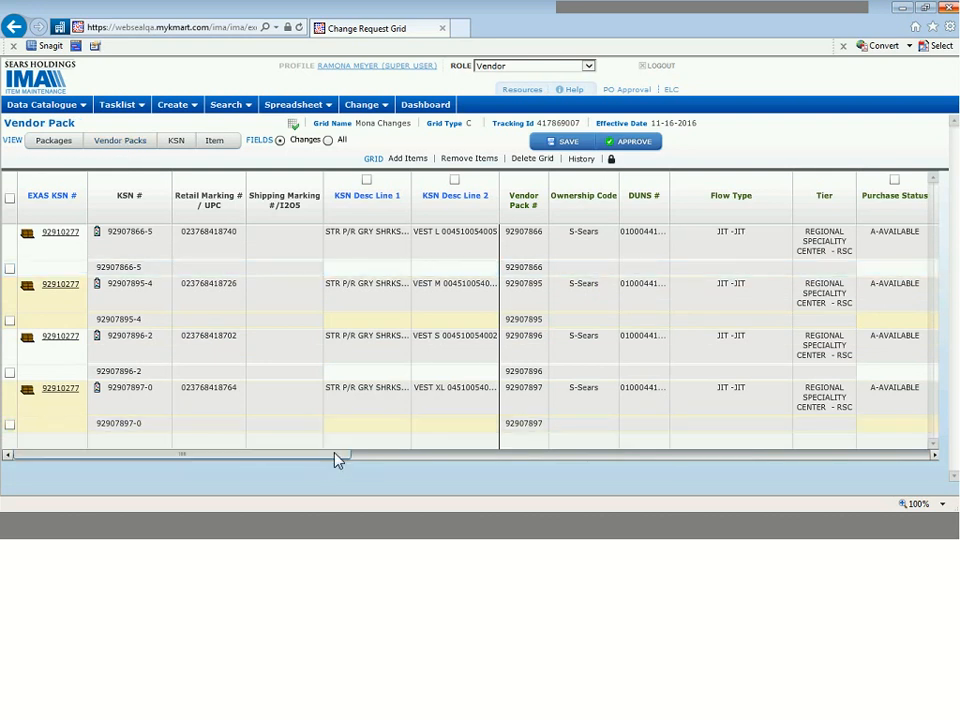
left_click_drag(375, 454, 634, 437)
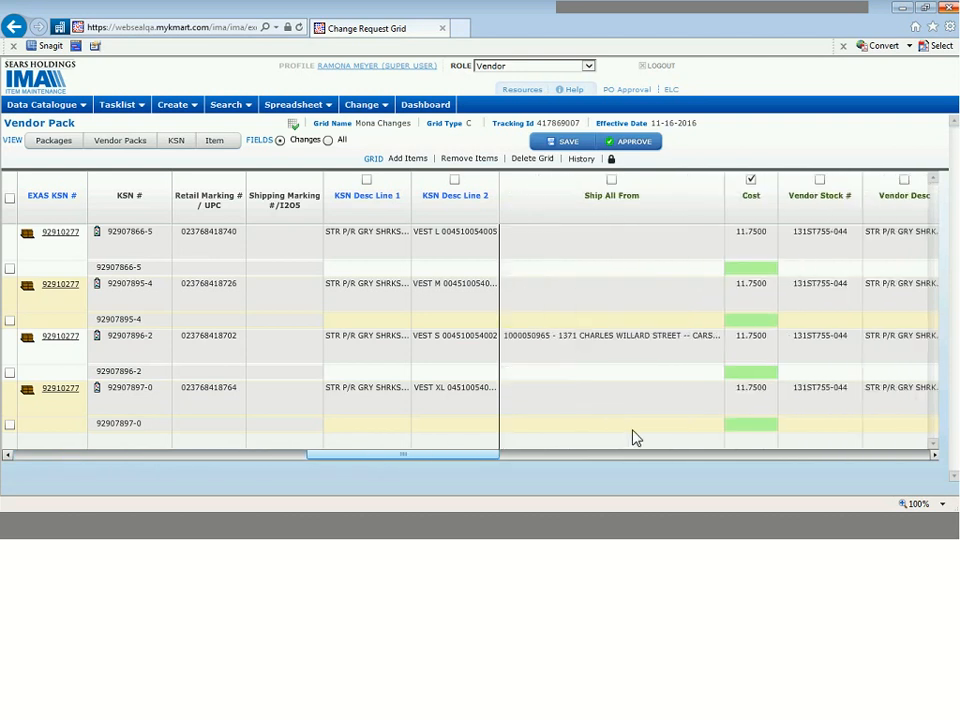
left_click(820, 180)
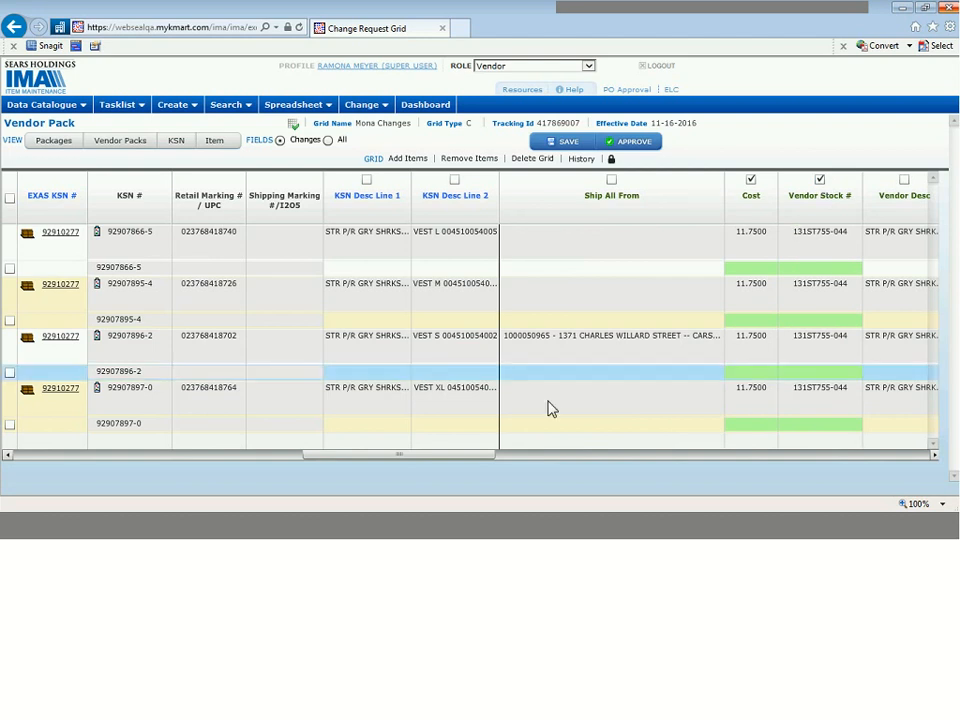
left_click_drag(498, 461, 565, 455)
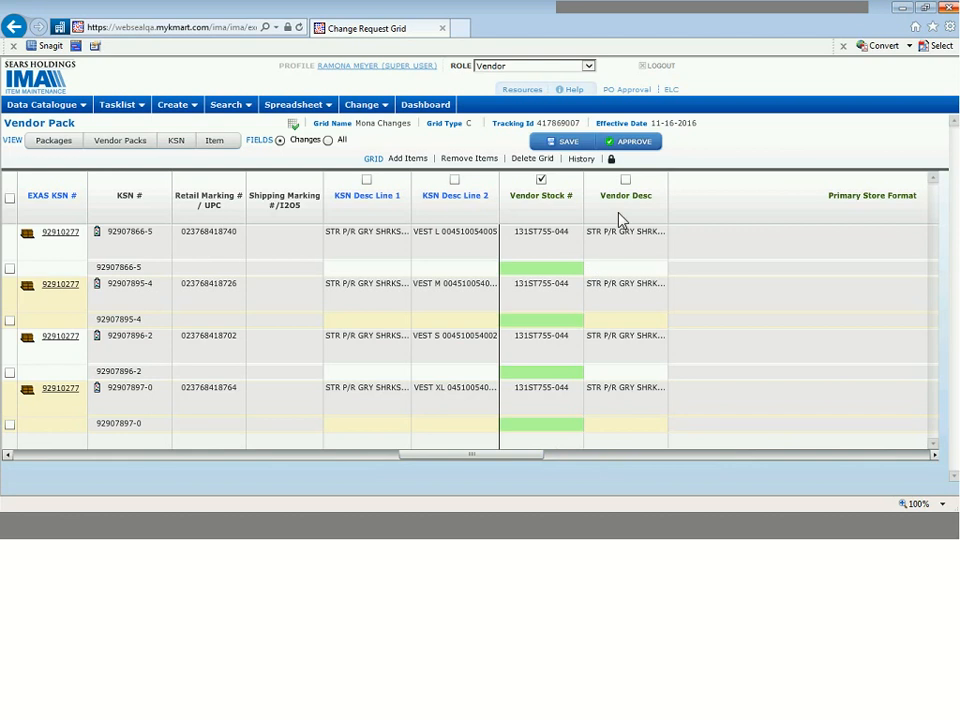
left_click(626, 181)
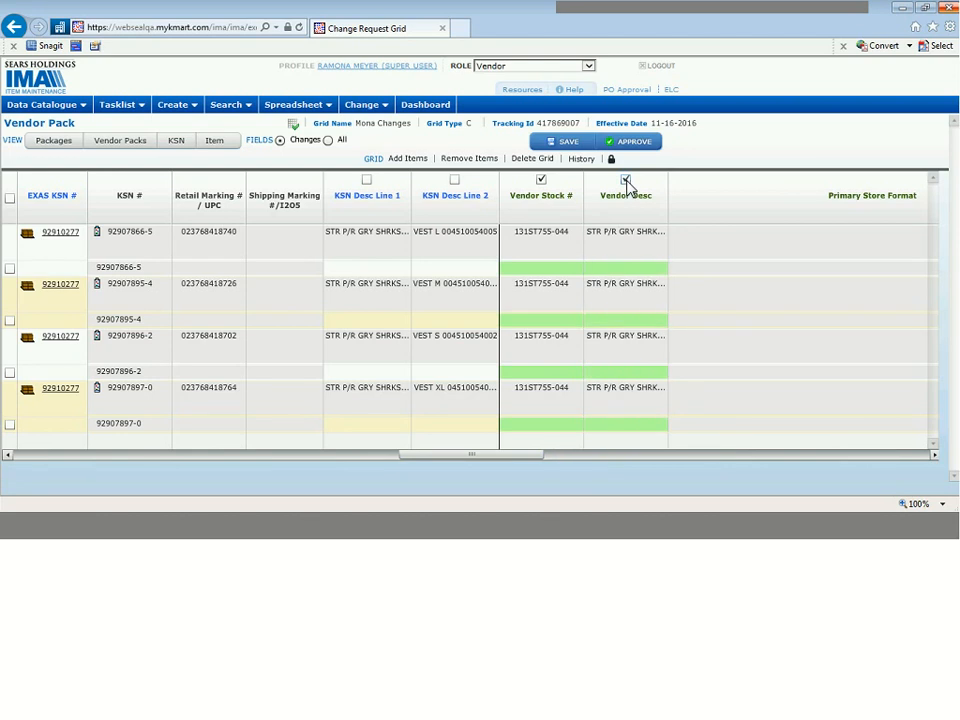
left_click(626, 181)
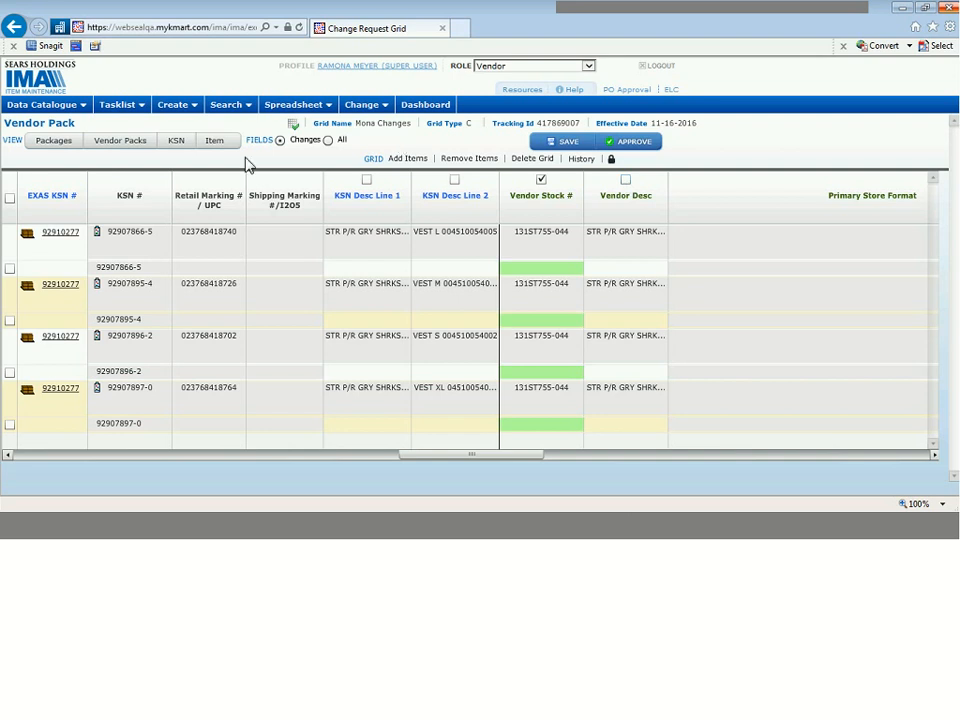
Mark Fabric/Metal Content % in the package fields for change, and return to showing only the changed fields
left_click(65, 142)
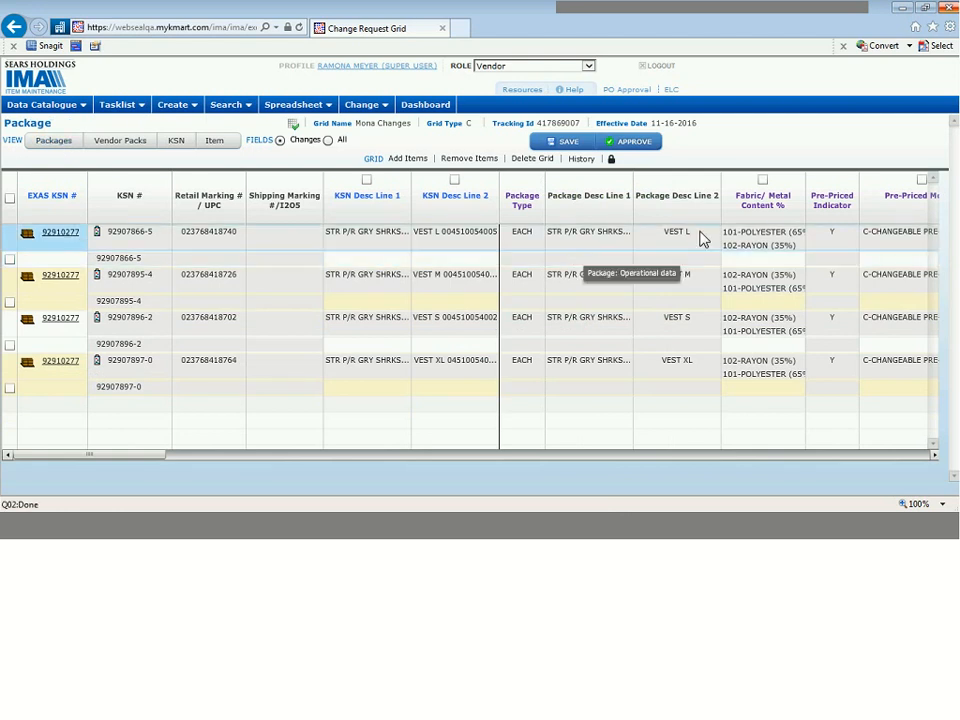
left_click(762, 180)
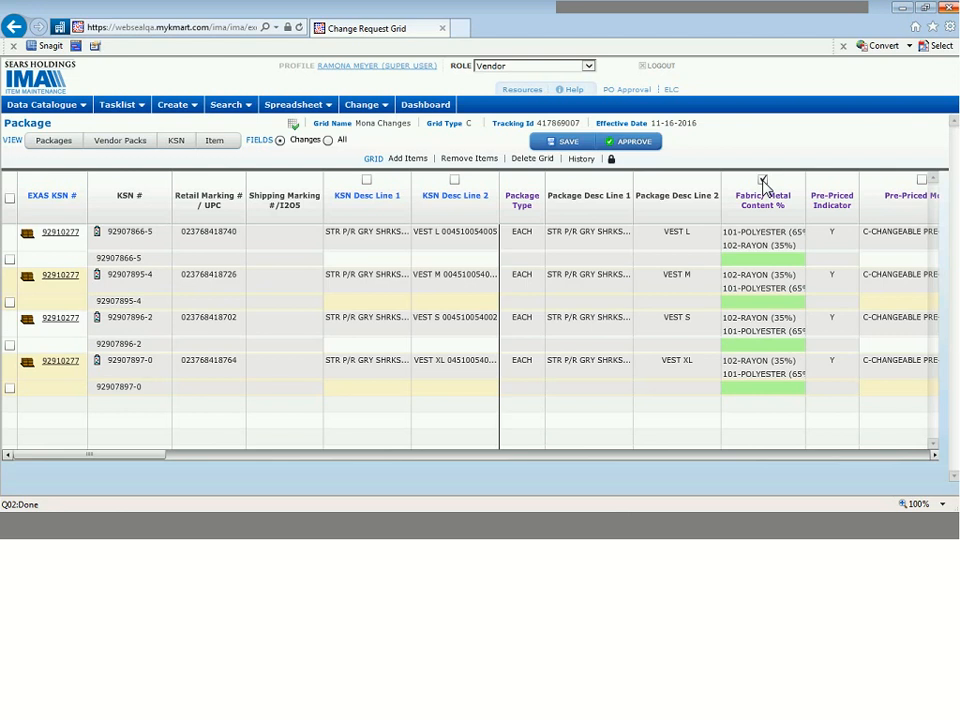
left_click(303, 143)
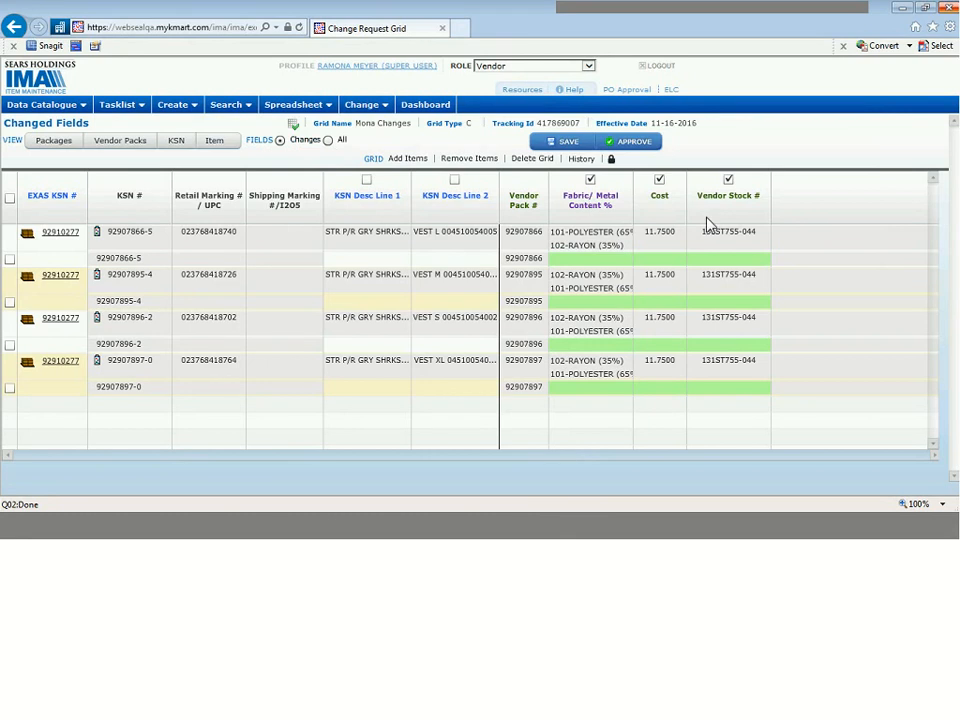
Remove 102-RAYON from the first item's package fibers, set 101-POLYESTER to 100 percent and copy it down to all items
left_click(595, 270)
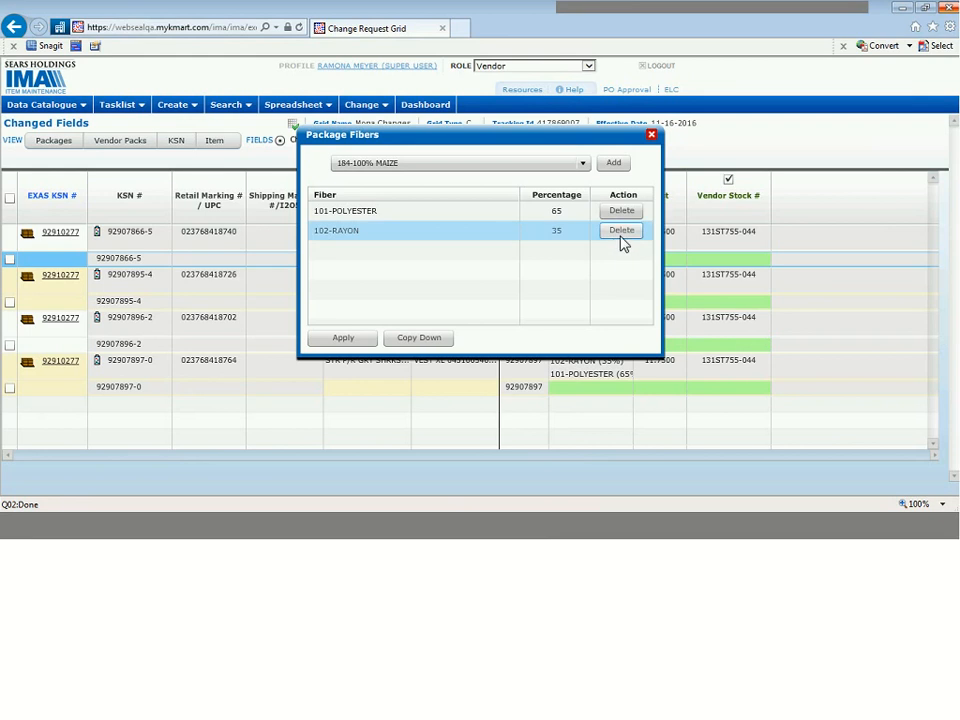
left_click(621, 234)
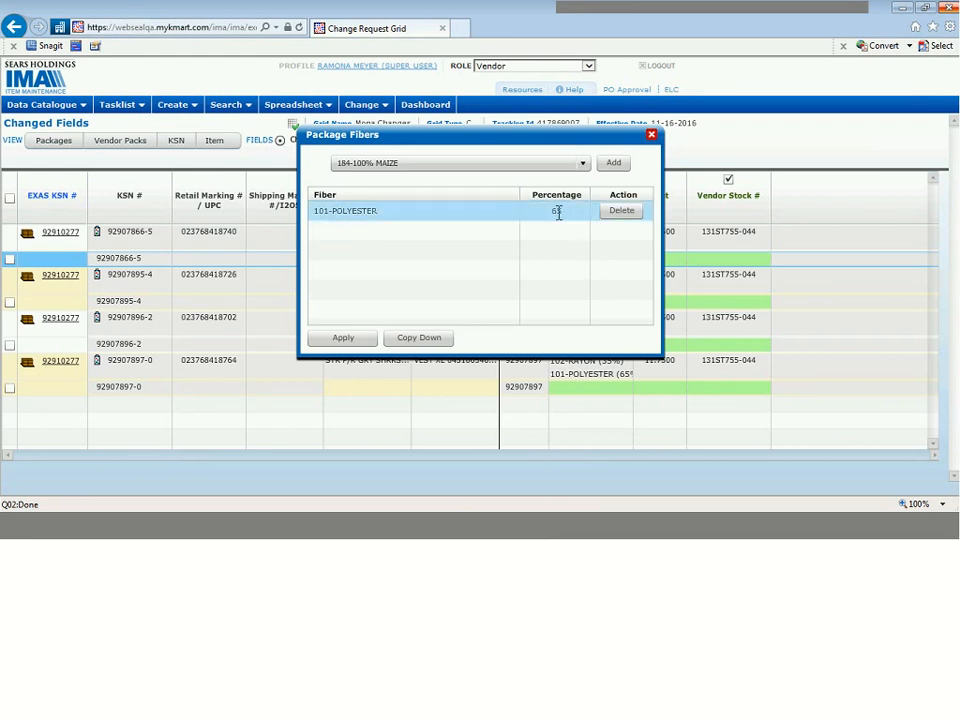
left_click(558, 212)
type("1")
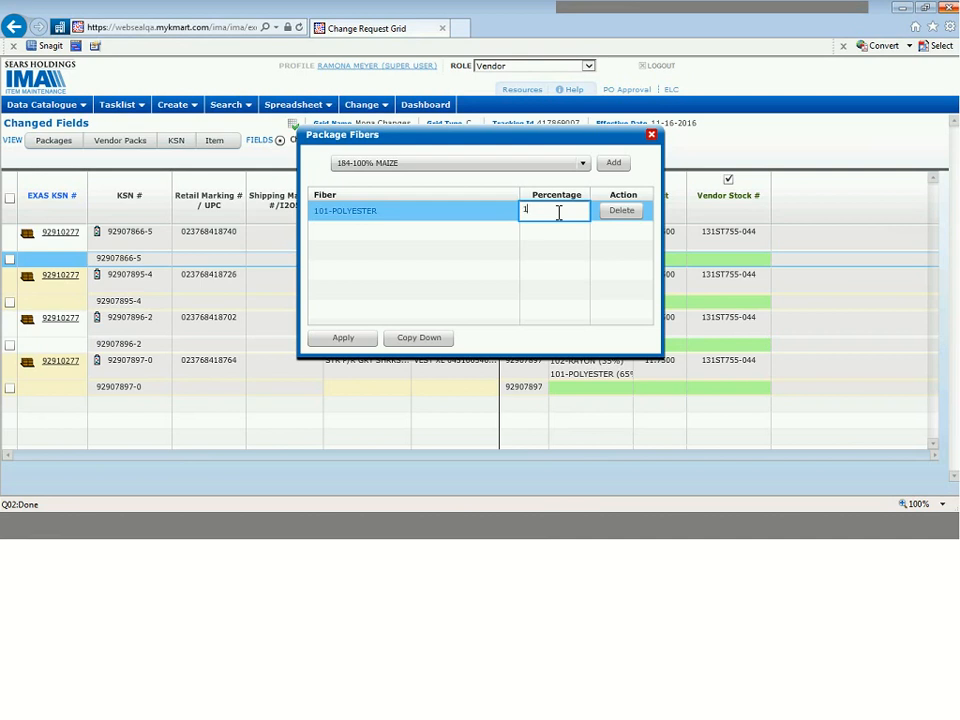
type("00")
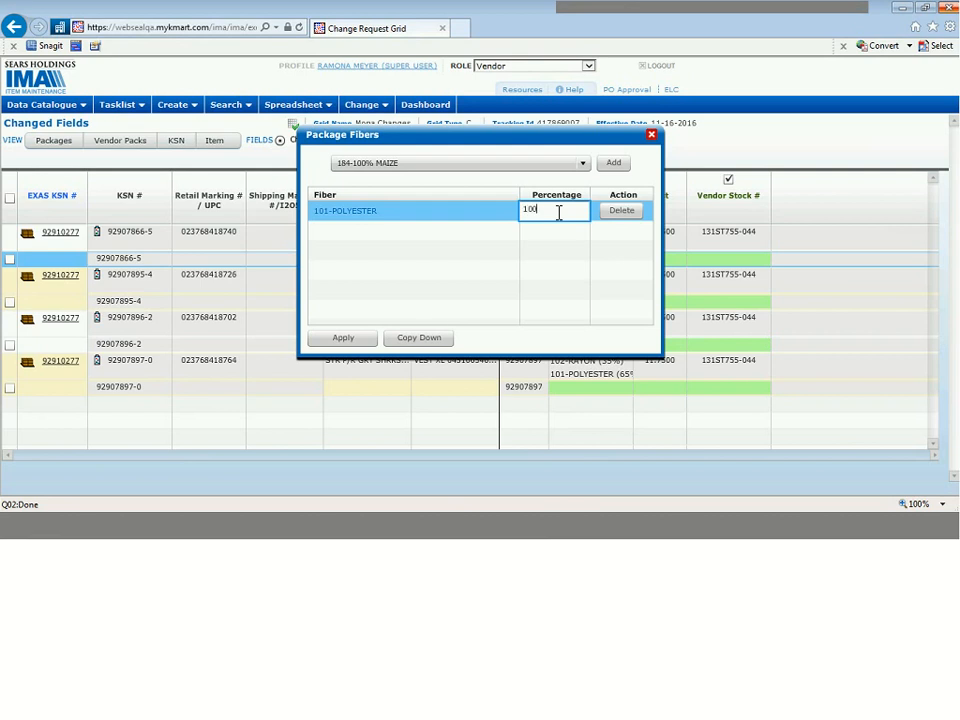
left_click(433, 340)
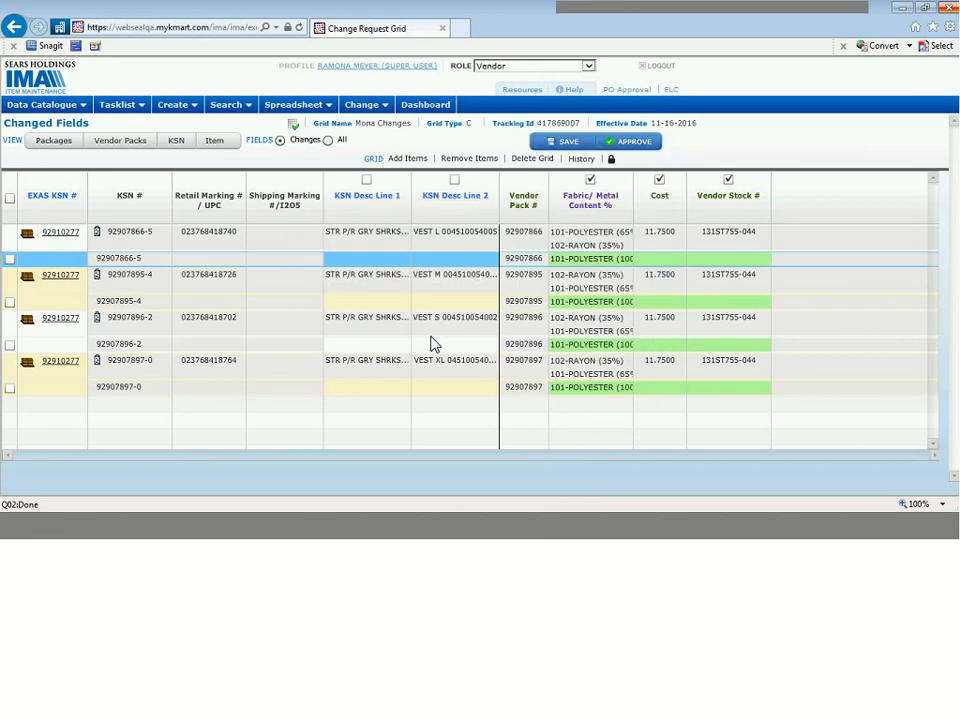
Set the first item's new cost to 10.95 and copy it down to all items
left_click(659, 259)
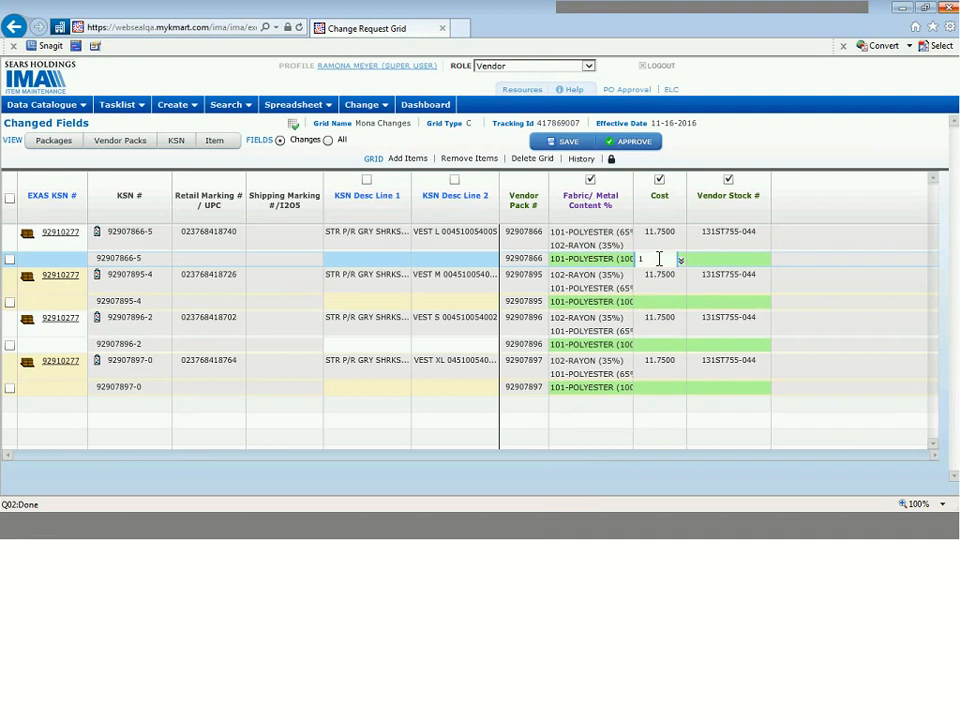
type("10.0")
type("5")
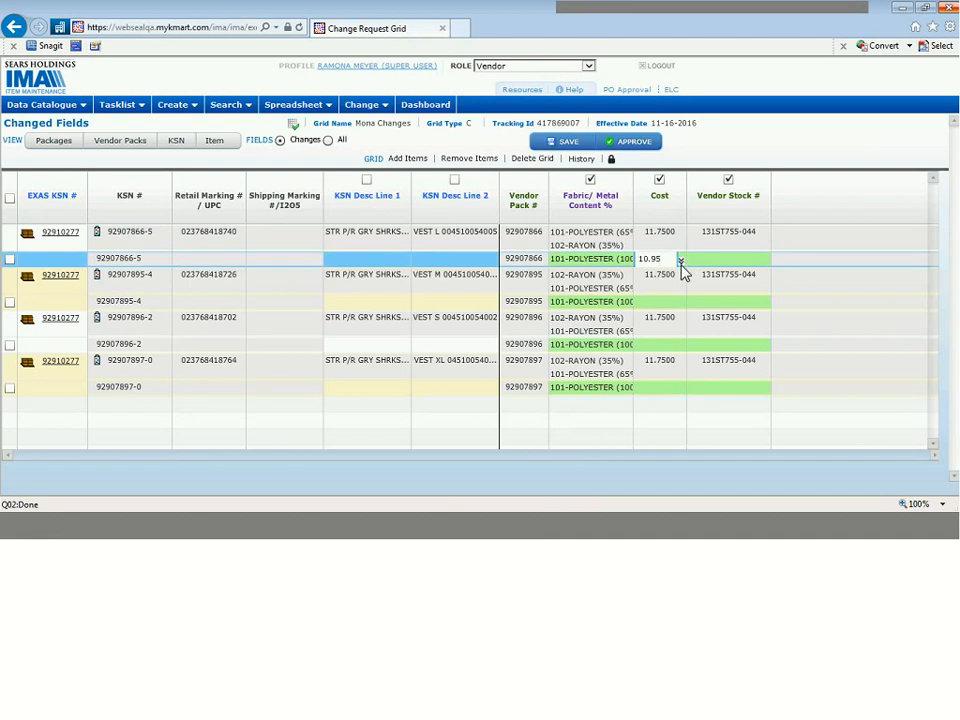
key("Return")
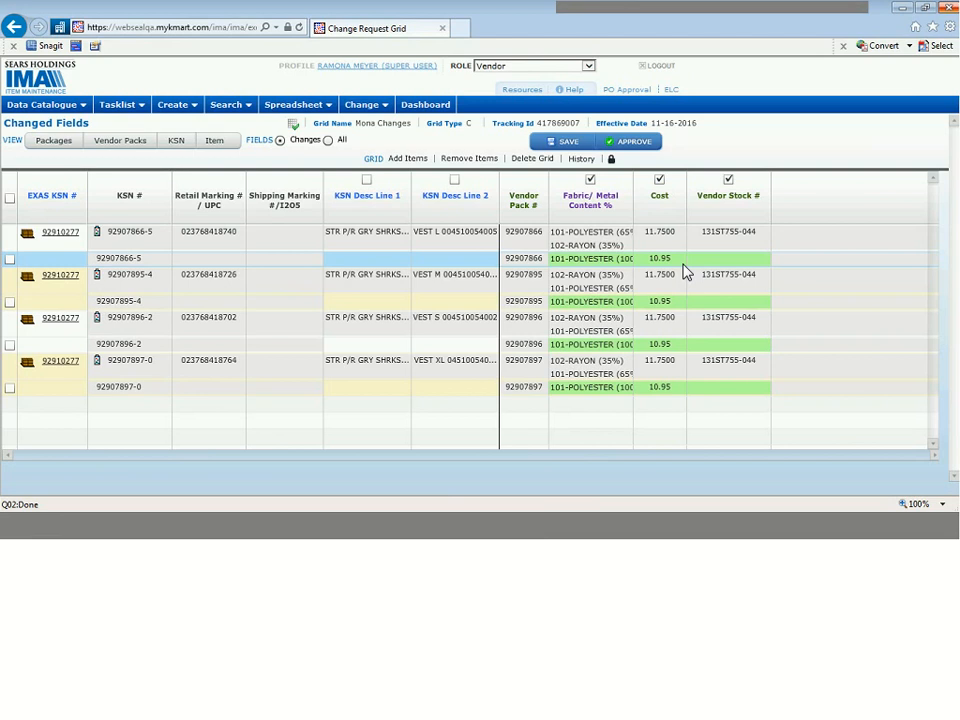
Set the first item's new Vendor Stock # to the presenter's nickname followed by 123, and copy it down to all items
left_click(744, 259)
type("Mona123")
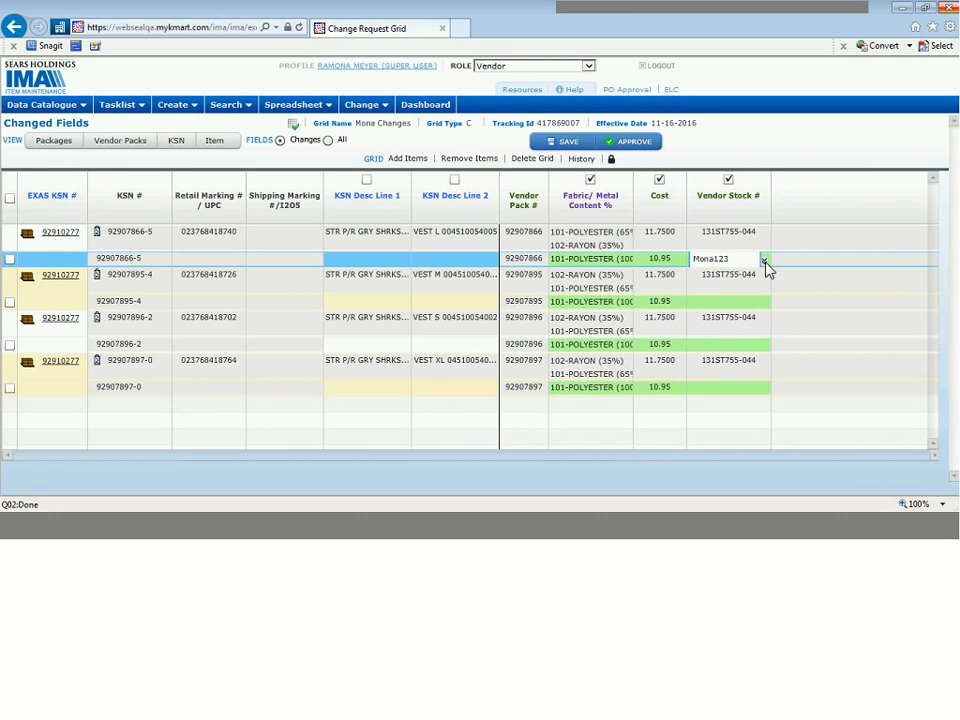
left_click(764, 261)
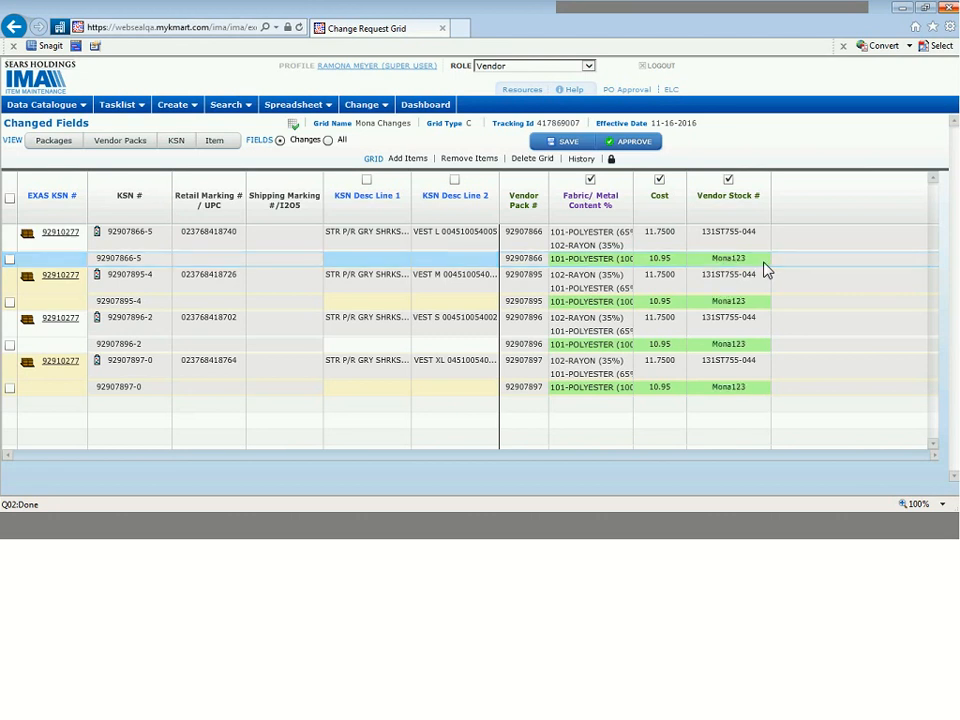
Approve the change grid and check its status description in Grid History
left_click(650, 143)
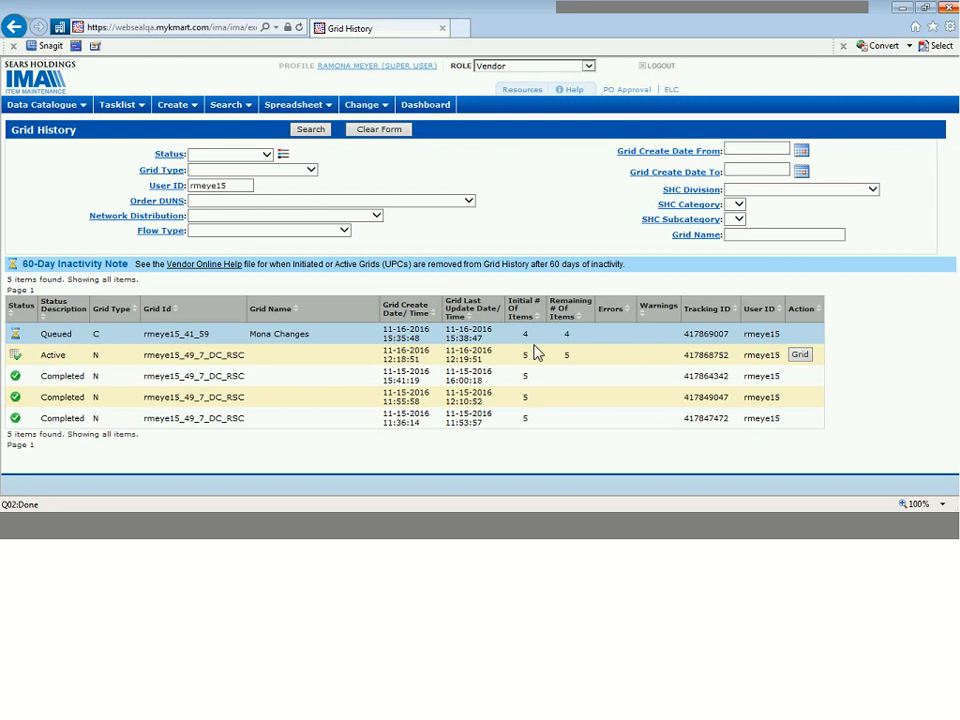
left_click(58, 376)
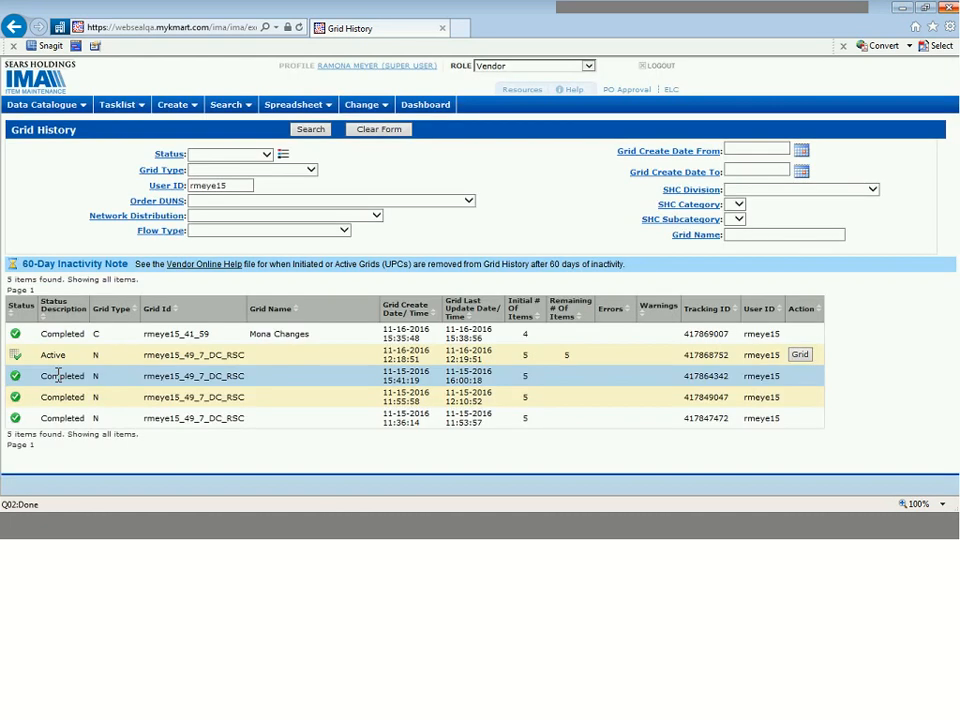
double_click(64, 336)
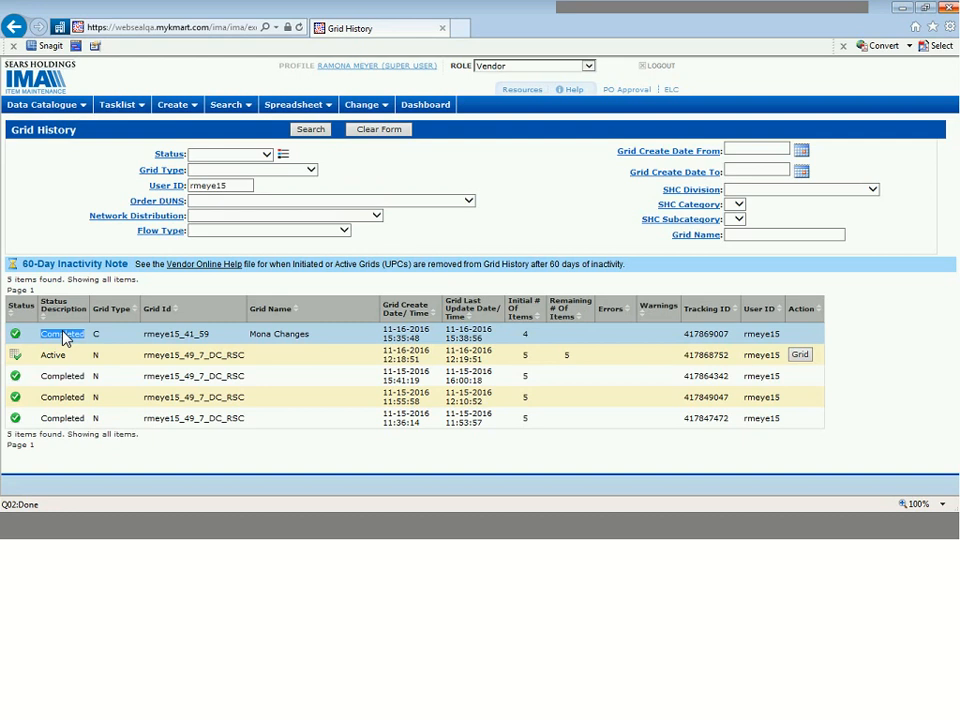
left_click(64, 337)
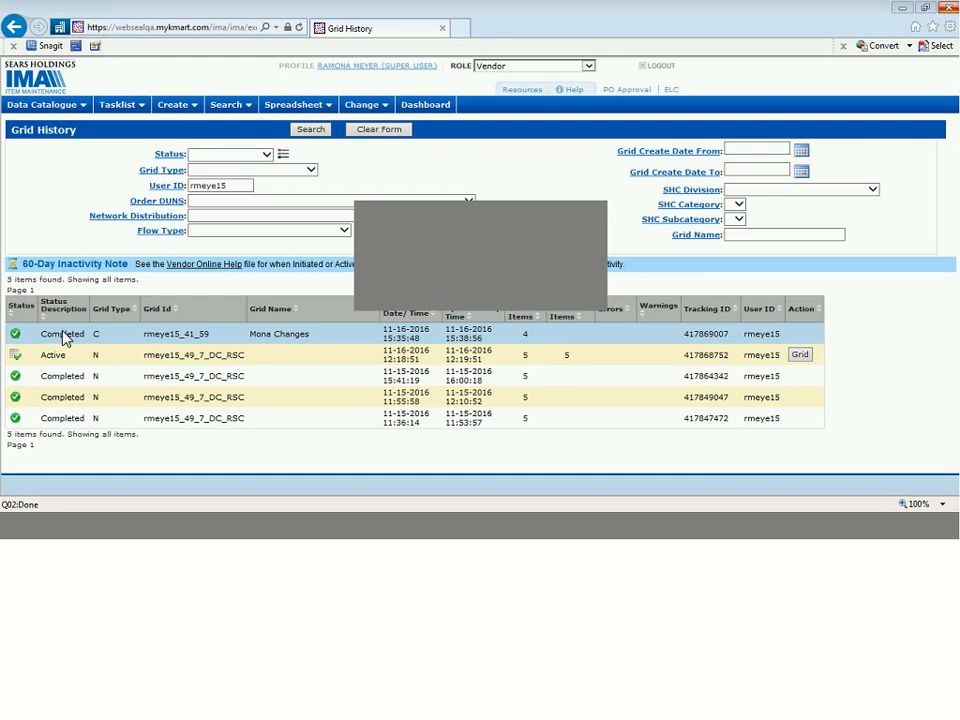
Switch to the PowerPoint slide show and advance past the Changes Grid Demo slide to the Questions slide
key("alt+Tab")
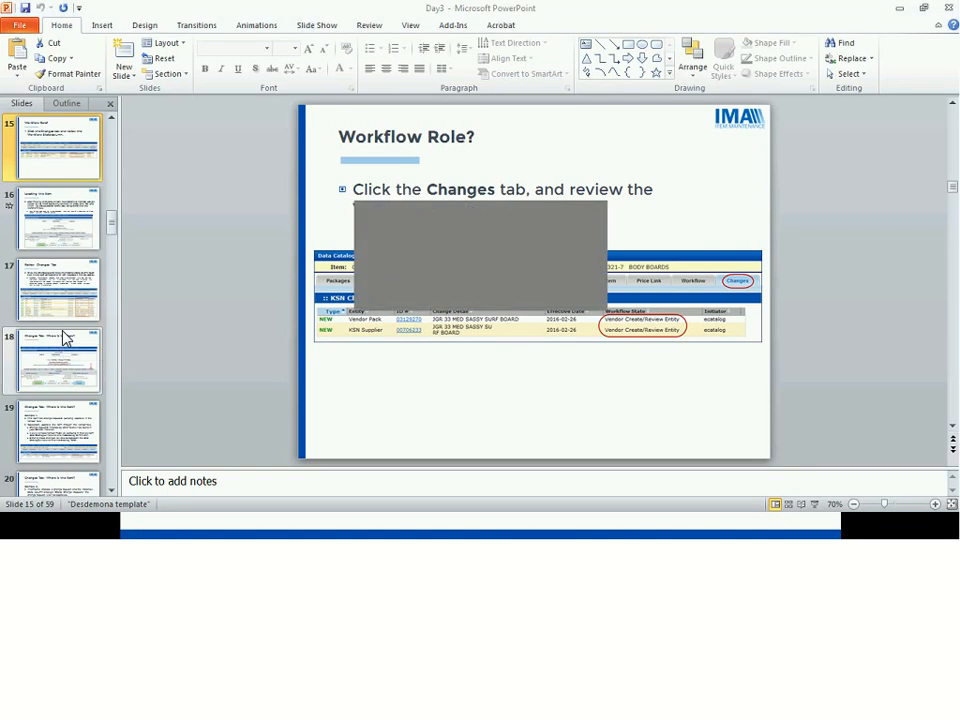
key("alt+Tab")
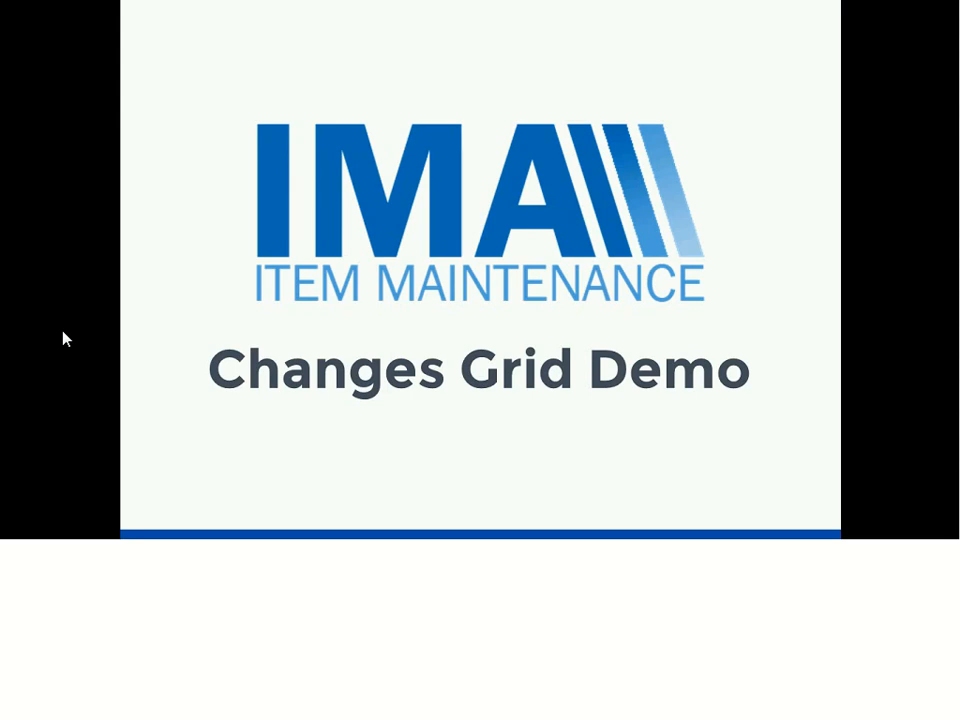
key("Right")
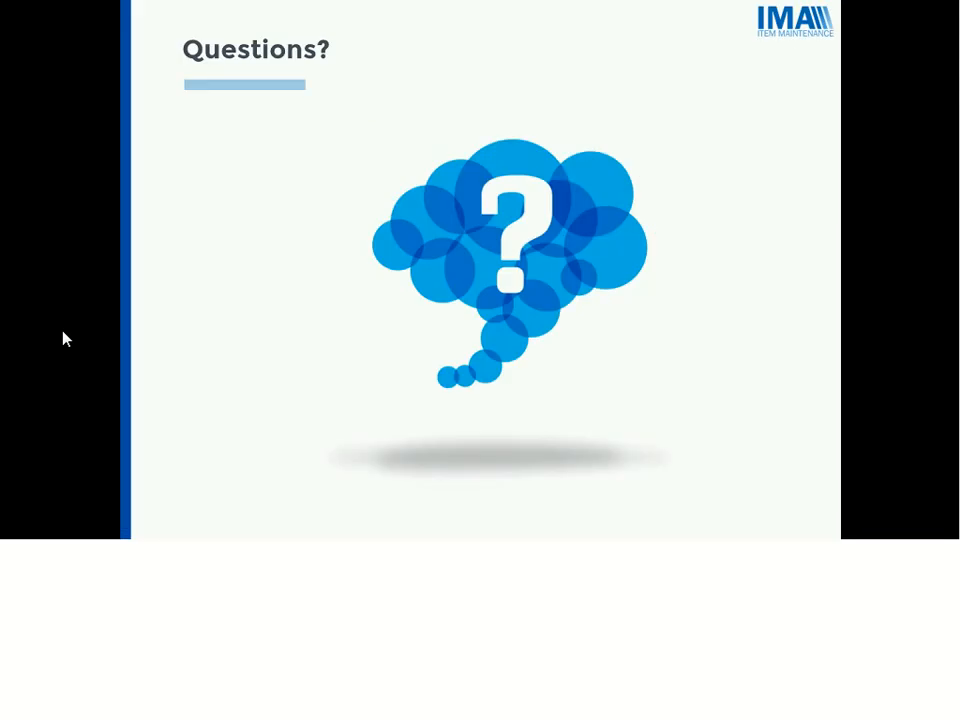